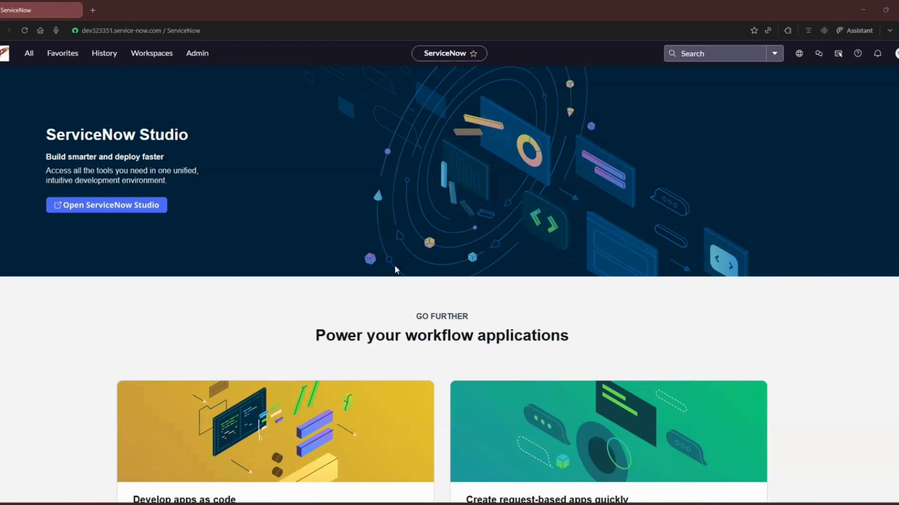
# Find and open the Automated Breakdowns list under Platform Analytics Administration.
pyautogui.click(29, 53)
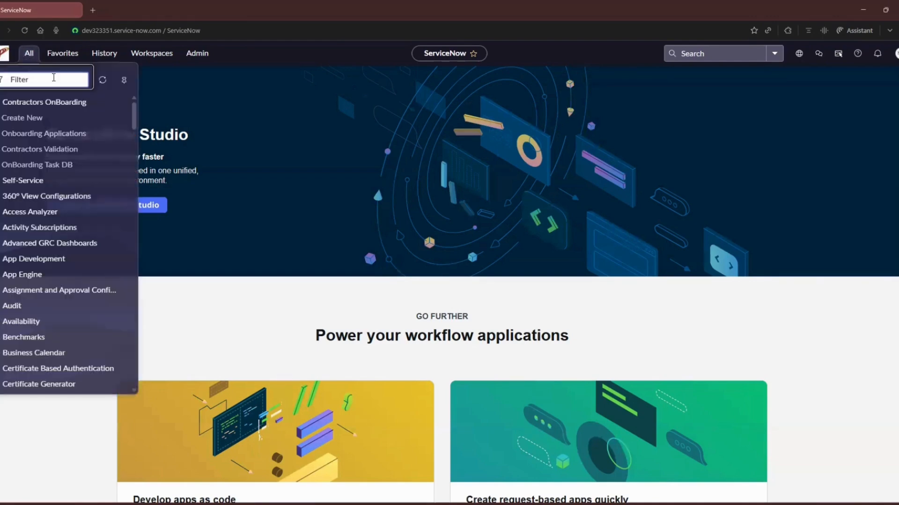
pyautogui.write('Automated break')
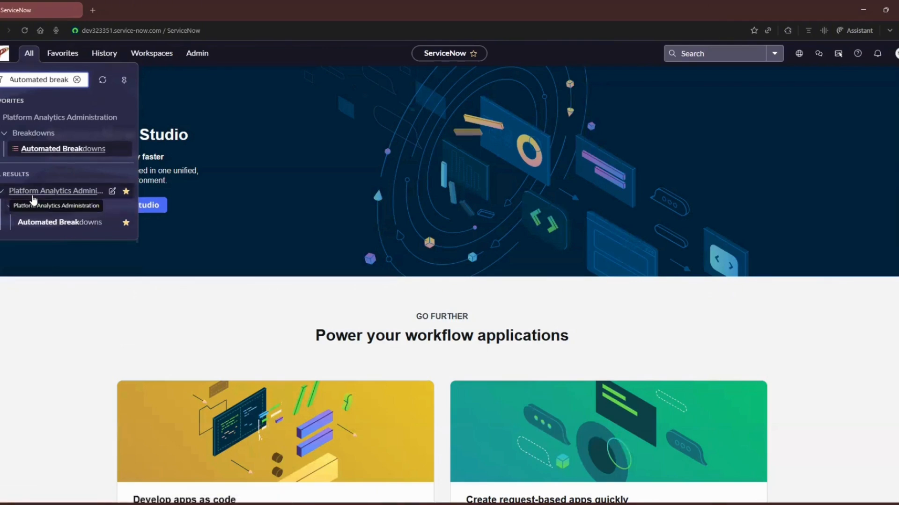
pyautogui.click(50, 223)
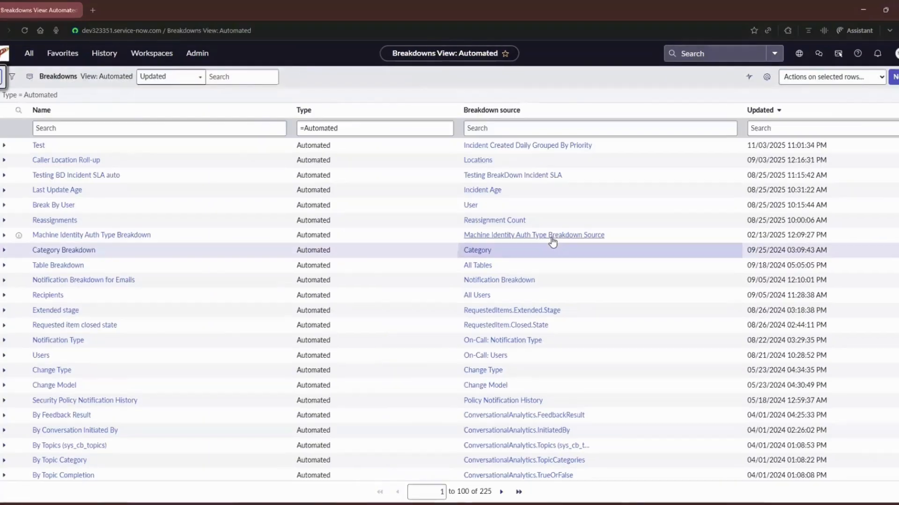
# Start a new automated breakdown named "Priority - New" with the description "This has all Priority values".
pyautogui.click(893, 80)
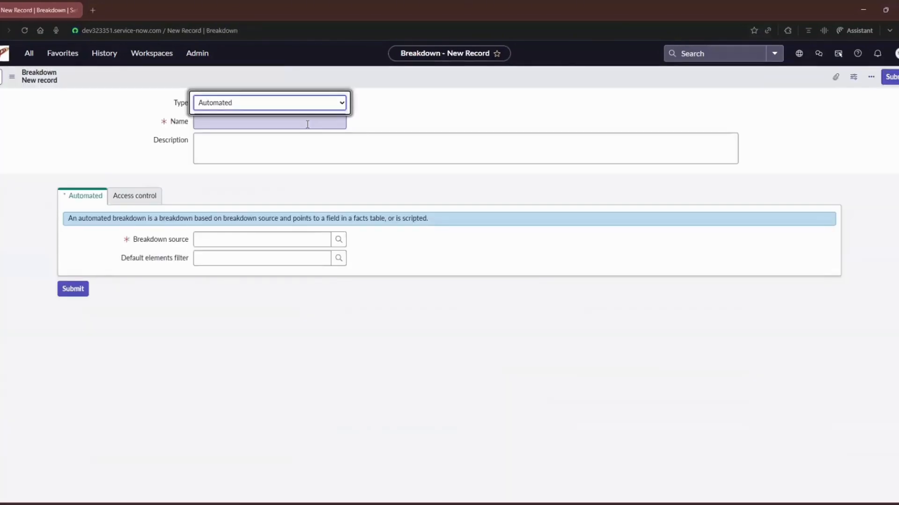
pyautogui.click(308, 122)
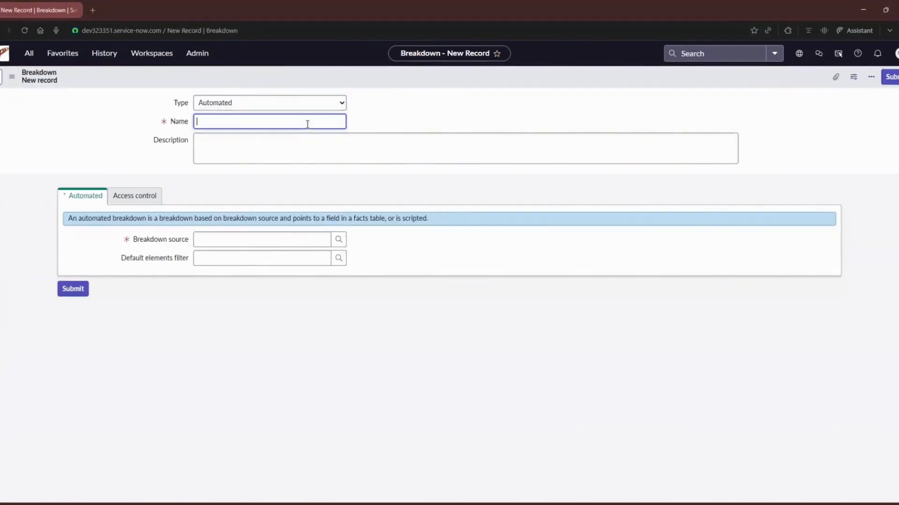
pyautogui.write('Priority - New')
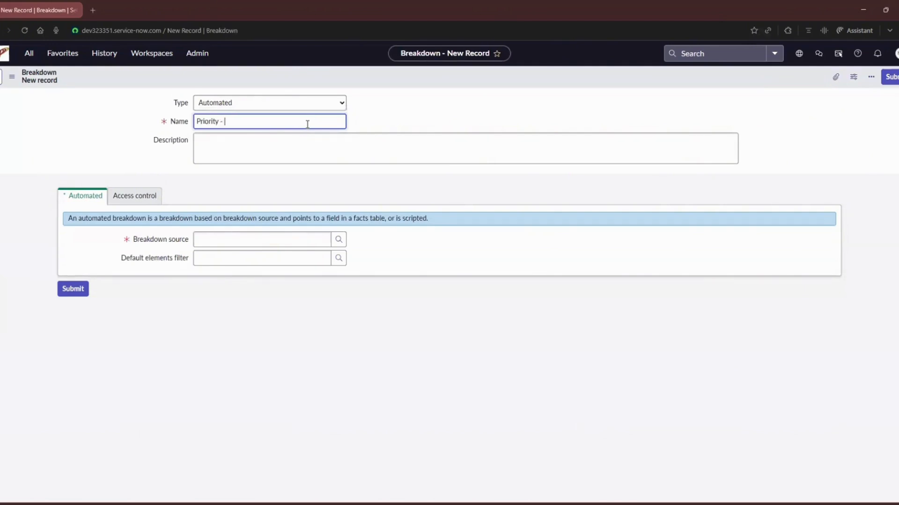
pyautogui.press('Tab')
pyautogui.write('This has ')
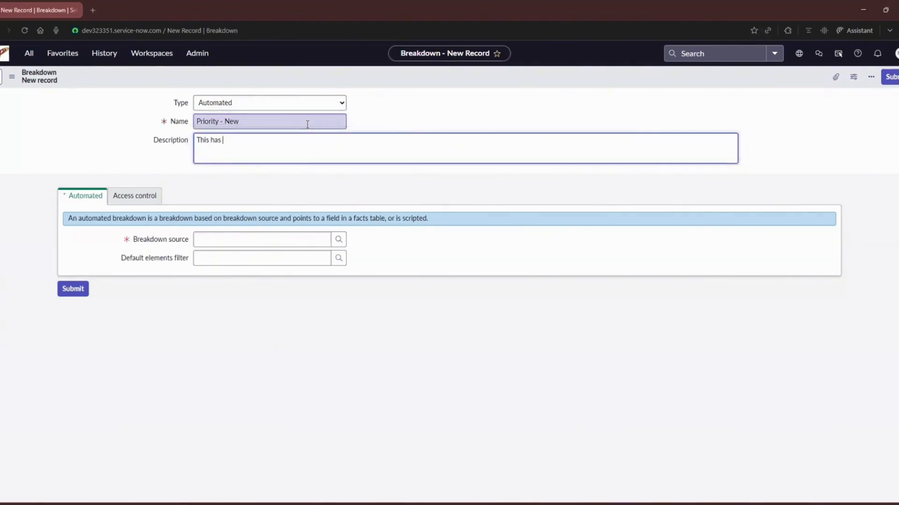
pyautogui.write('all Priority values')
pyautogui.press('Tab')
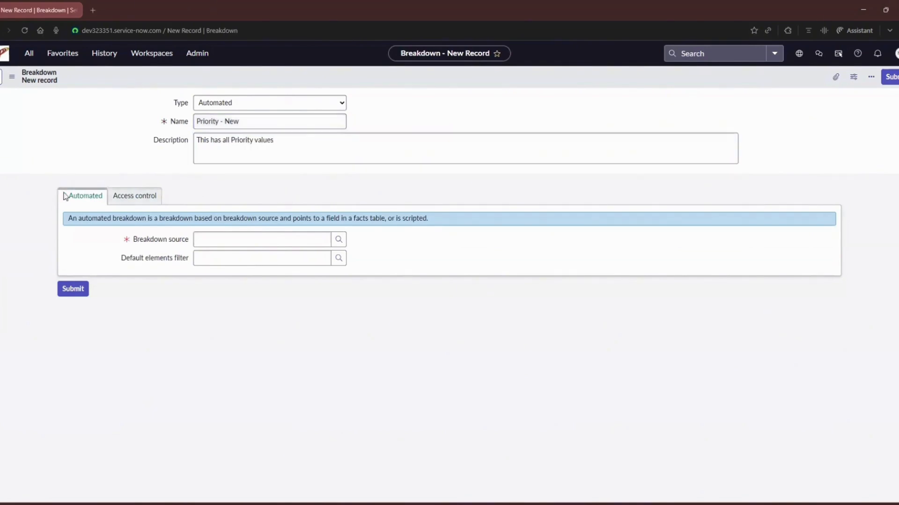
# Set the breakdown source to Incident Created Daily Grouped By Priority and save the record, keeping it open.
pyautogui.click(164, 241)
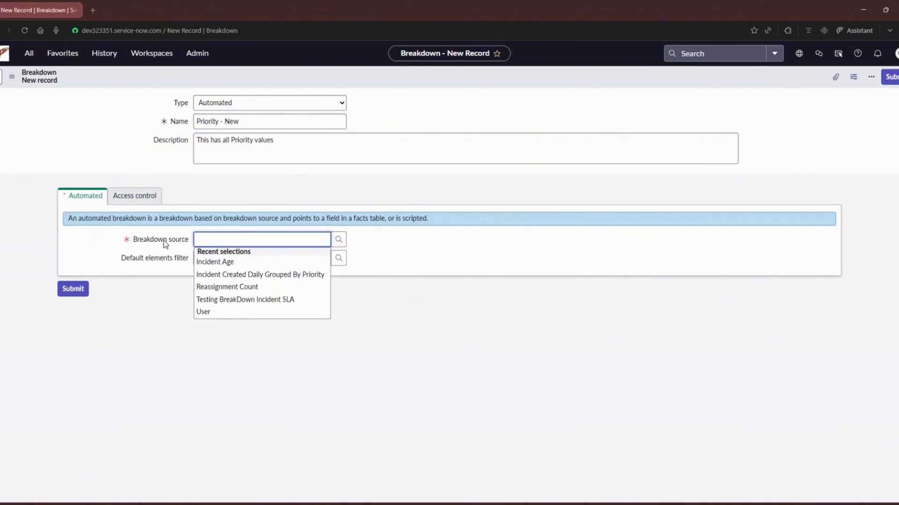
pyautogui.click(218, 276)
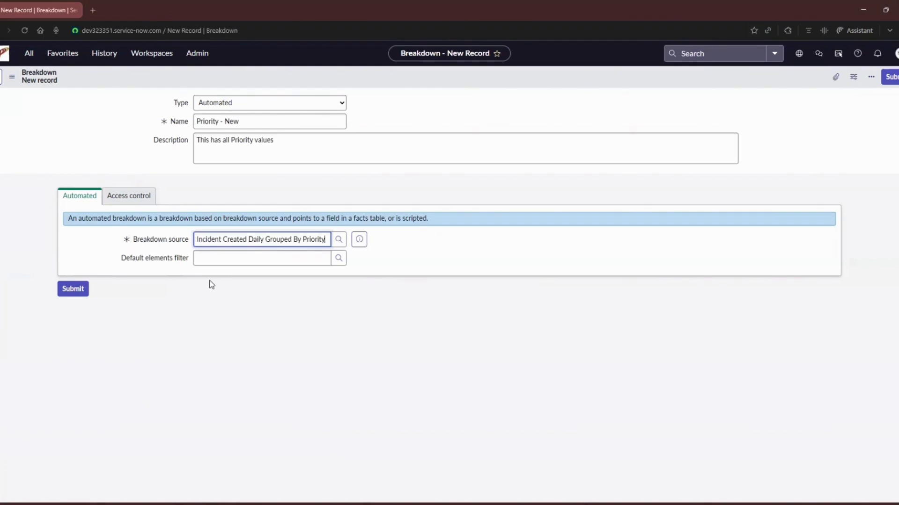
pyautogui.rightClick(280, 75)
pyautogui.click(293, 81)
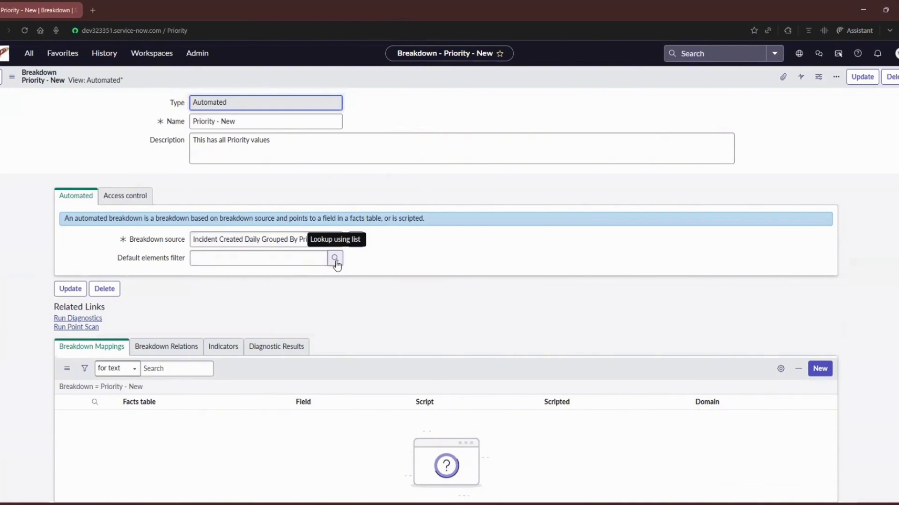
# Create a breakdown mapping with Incident [incident] as the facts table and Priority as the field, and submit it.
pyautogui.scroll(-1, 80, 303)
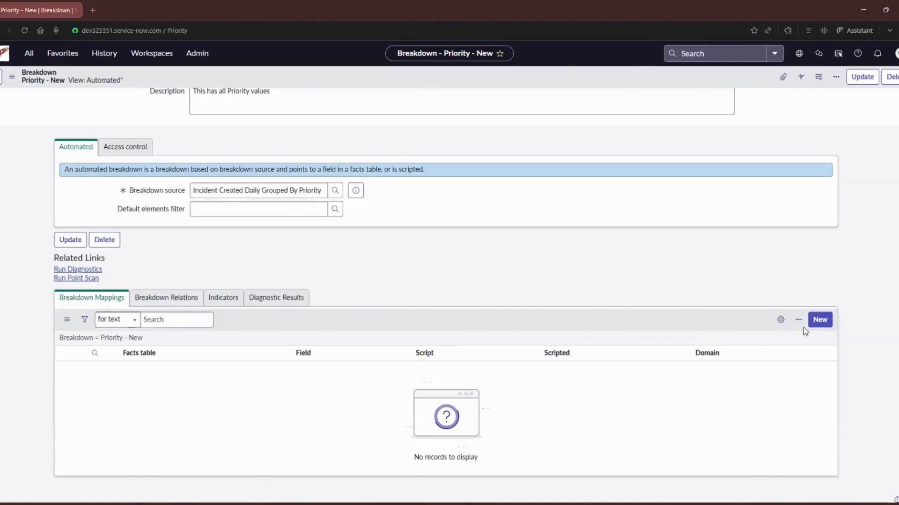
pyautogui.click(815, 326)
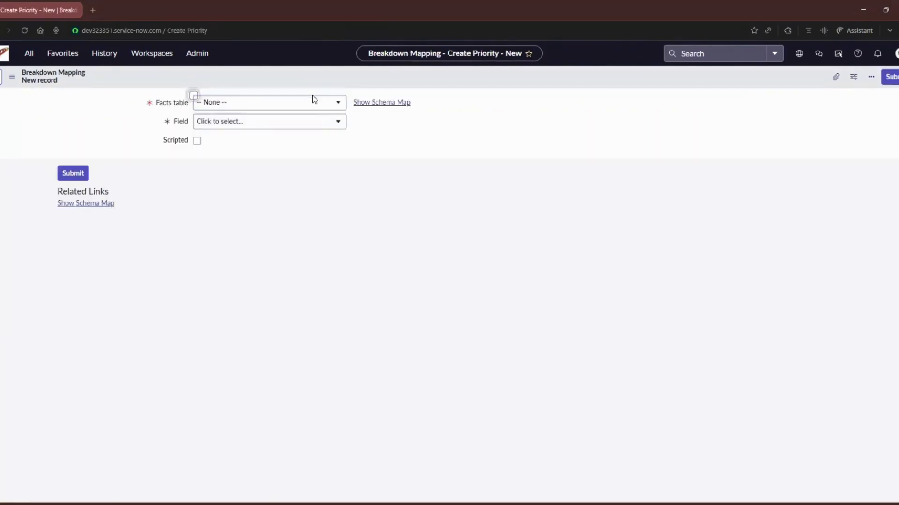
pyautogui.click(312, 99)
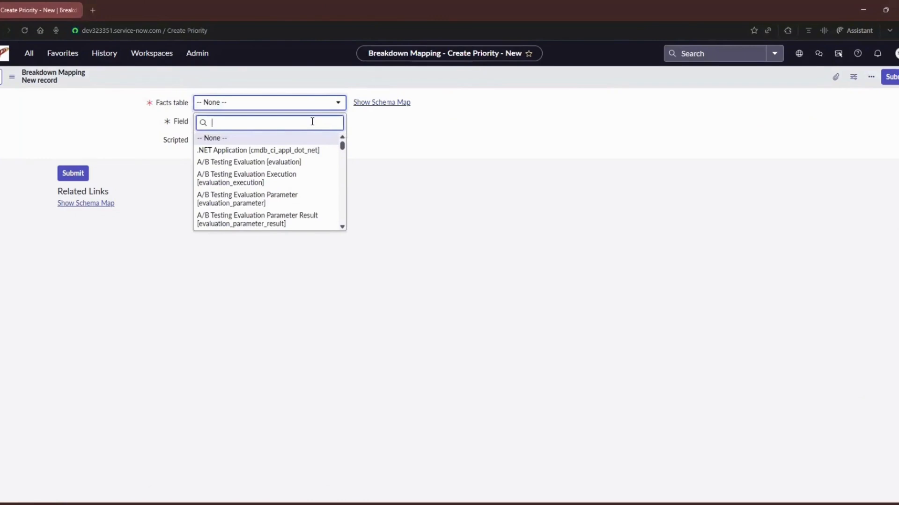
pyautogui.write('inciden')
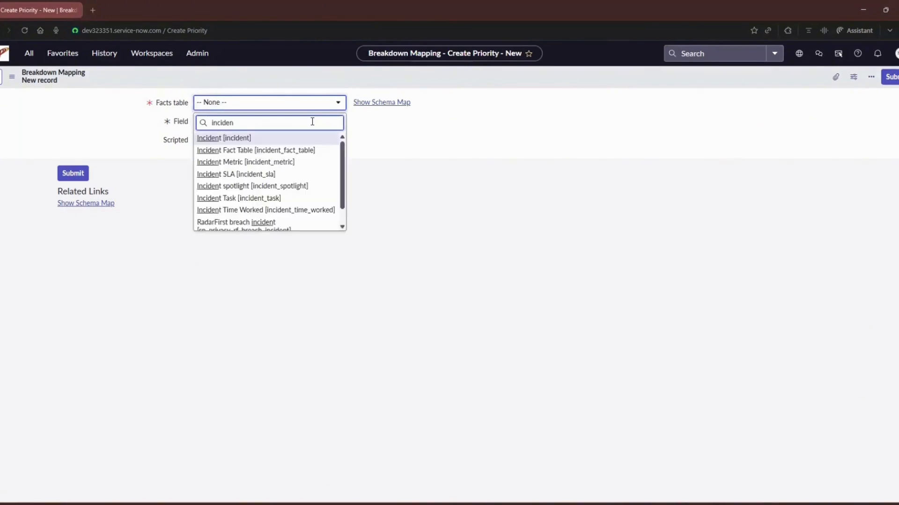
pyautogui.click(313, 137)
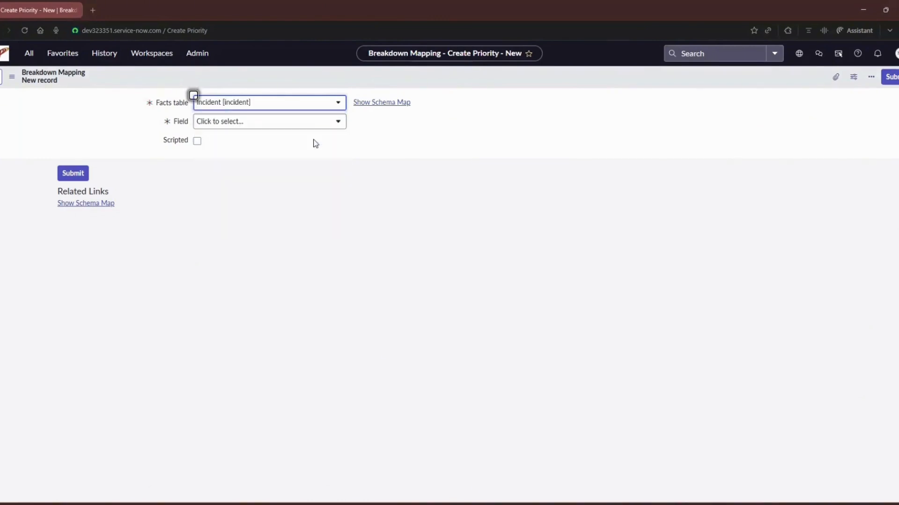
pyautogui.click(337, 122)
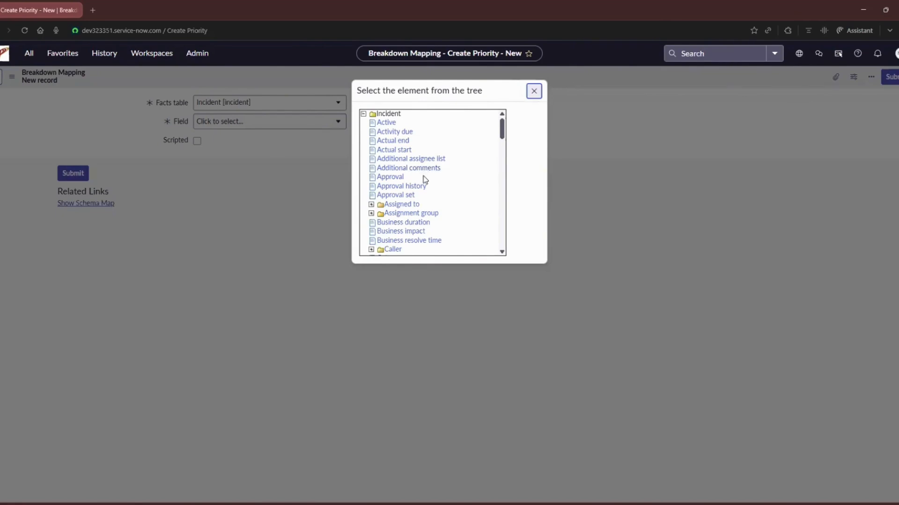
pyautogui.scroll(-12, 425, 179)
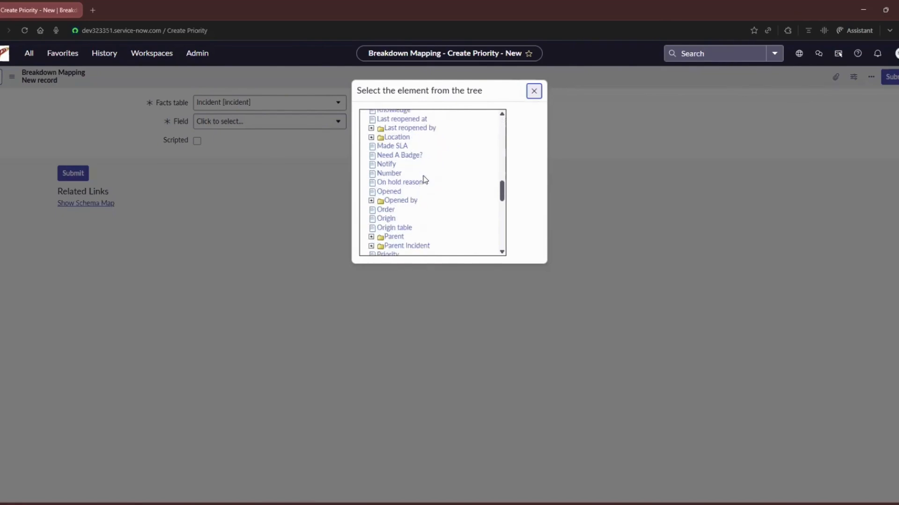
pyautogui.scroll(-2, 425, 180)
pyautogui.click(388, 154)
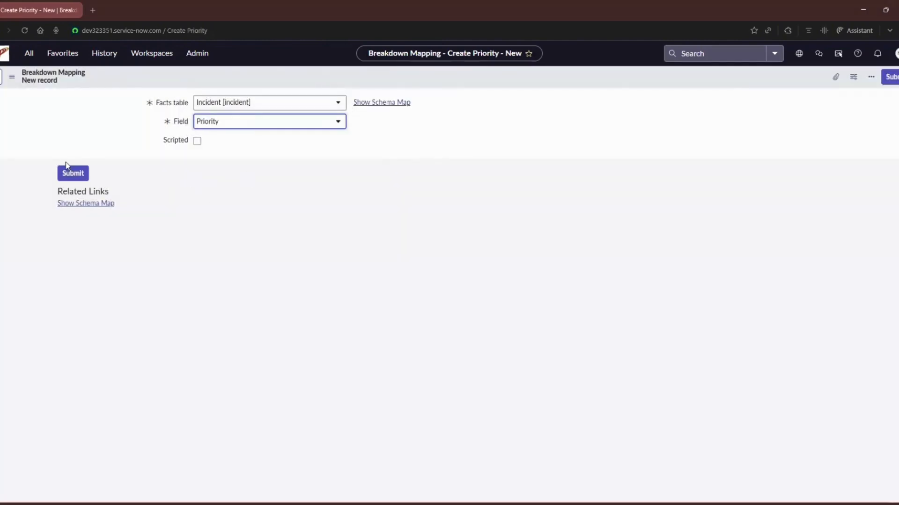
pyautogui.click(73, 173)
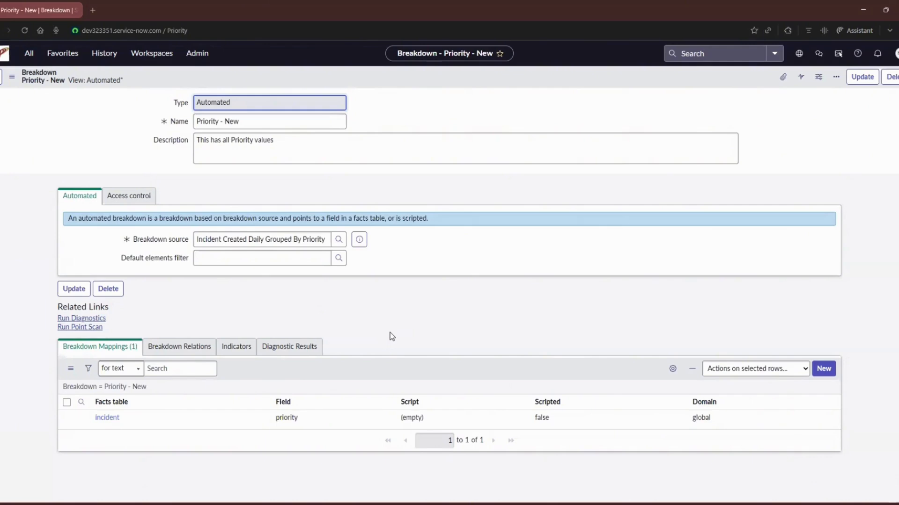
# Add the indicator "Number of New Incidents Daily." to the Priority - New breakdown and save the indicator list.
pyautogui.click(197, 352)
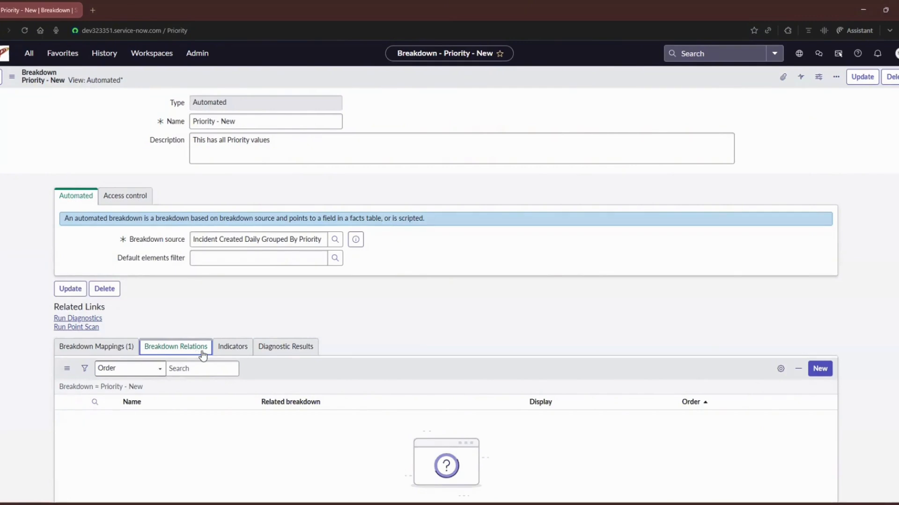
pyautogui.click(224, 354)
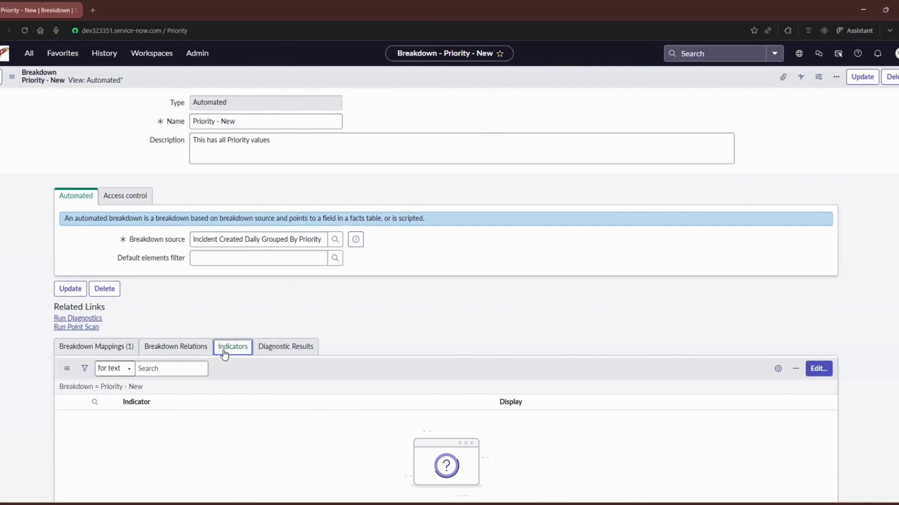
pyautogui.click(819, 368)
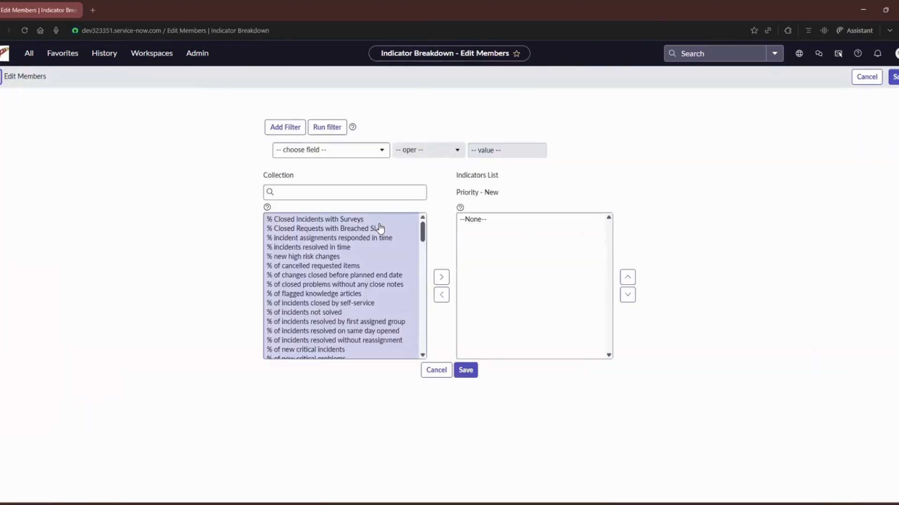
pyautogui.click(380, 193)
pyautogui.write('*Numb')
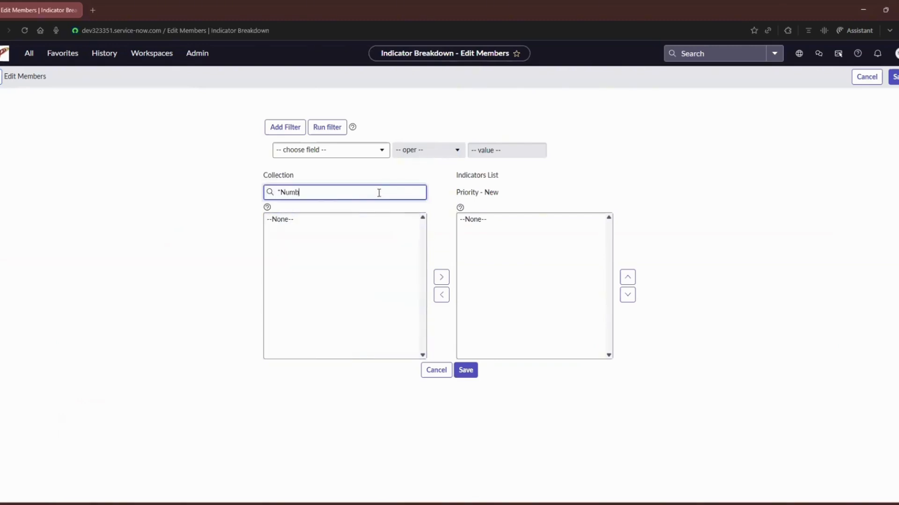
pyautogui.write('er of new')
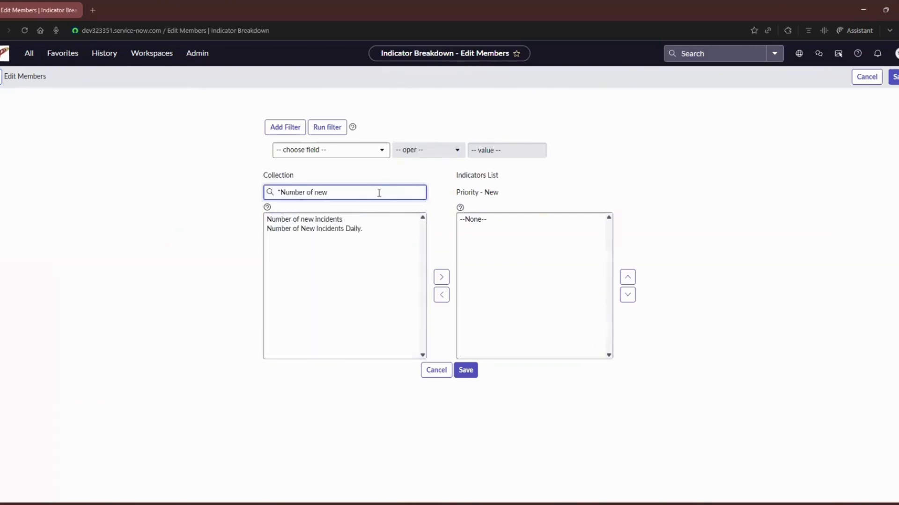
pyautogui.click(365, 229)
pyautogui.click(441, 277)
pyautogui.scroll(-1, 454, 360)
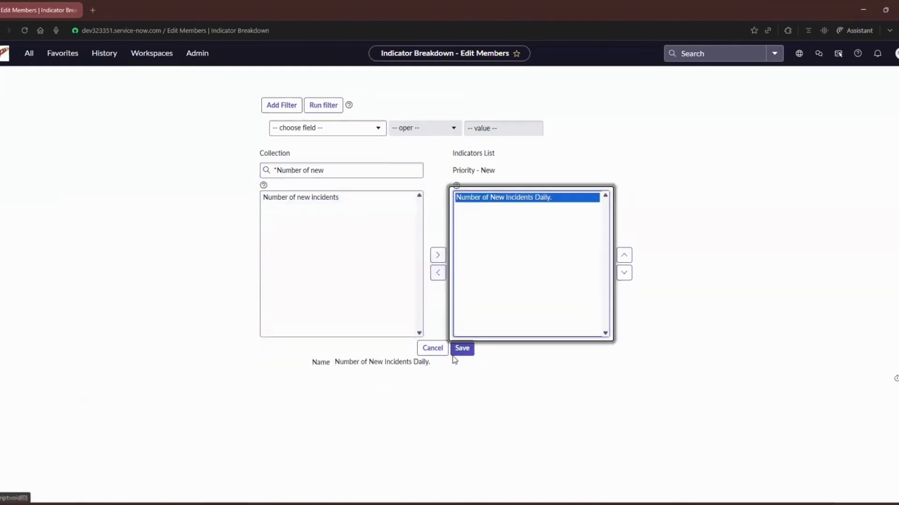
pyautogui.click(461, 349)
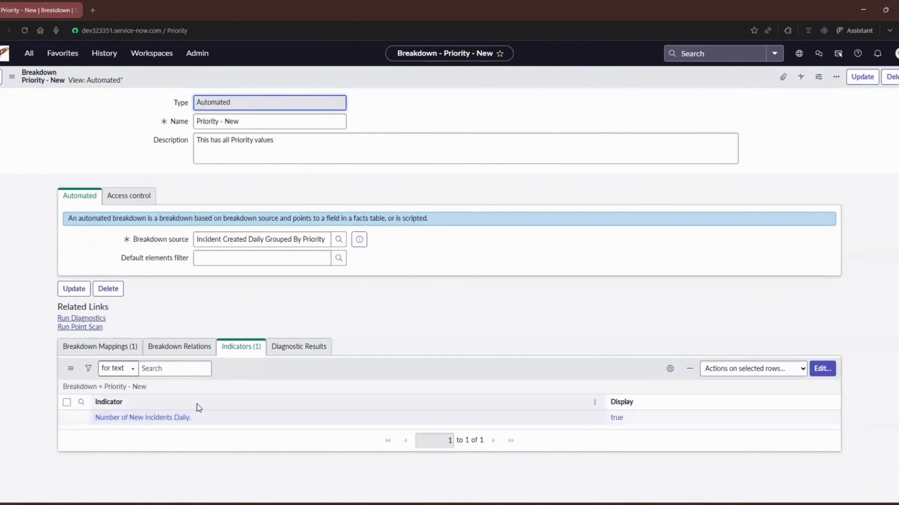
# From the Number of New Incidents Daily. indicator, open the "Daily number of new incidents" data collection job and execute it.
pyautogui.click(125, 421)
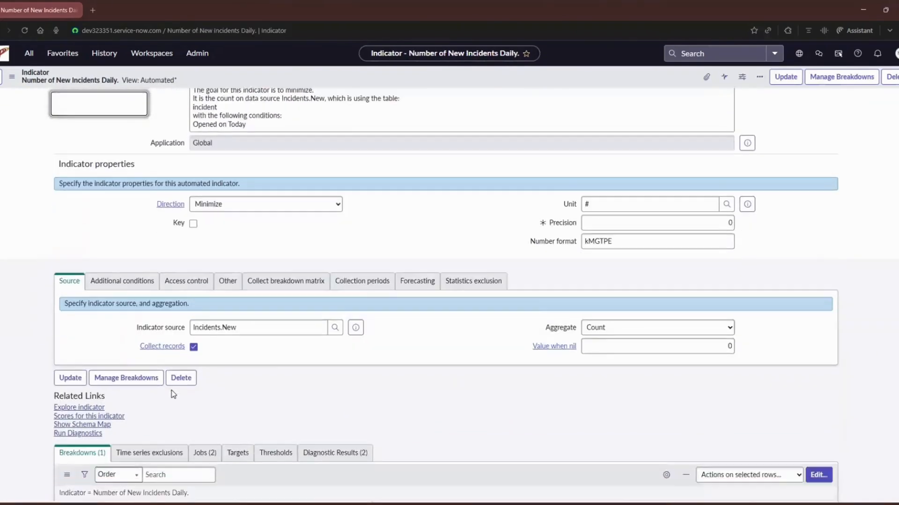
pyautogui.scroll(-2, 173, 395)
pyautogui.click(204, 377)
pyautogui.scroll(-1, 205, 377)
pyautogui.click(165, 421)
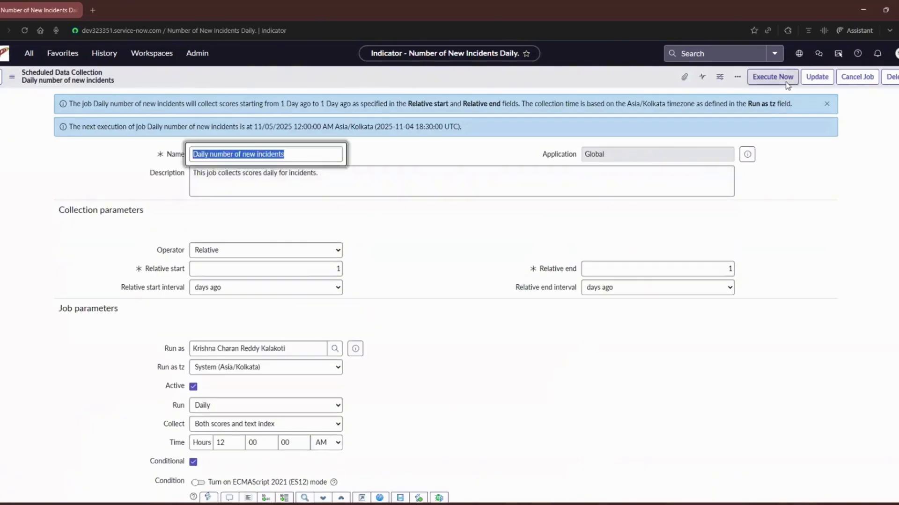
pyautogui.click(786, 82)
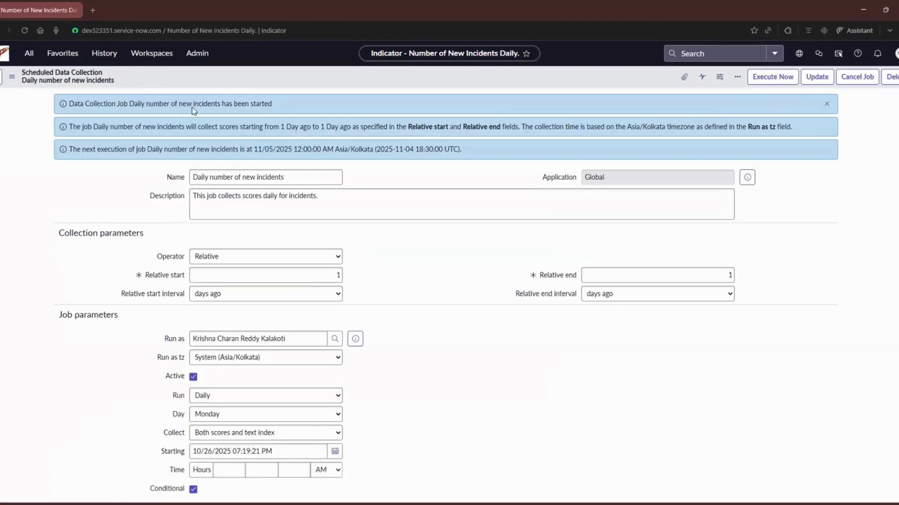
pyautogui.moveTo(273, 105); pyautogui.dragTo(7, 89)
pyautogui.scroll(-6, 99, 186)
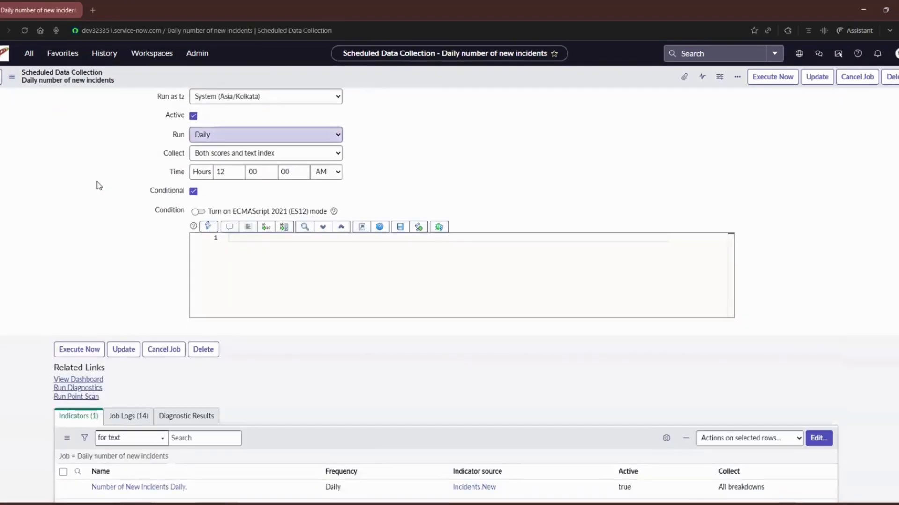
pyautogui.scroll(-1, 100, 185)
# Return to the indicator, open its "Historic number of new incidents" data collection job and execute it.
pyautogui.click(0, 30)
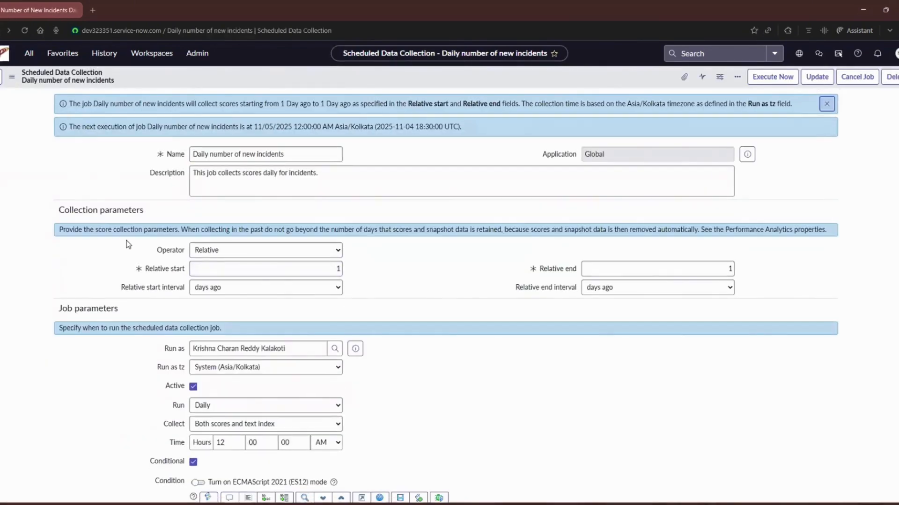
pyautogui.hotkey('alt', 'Left')
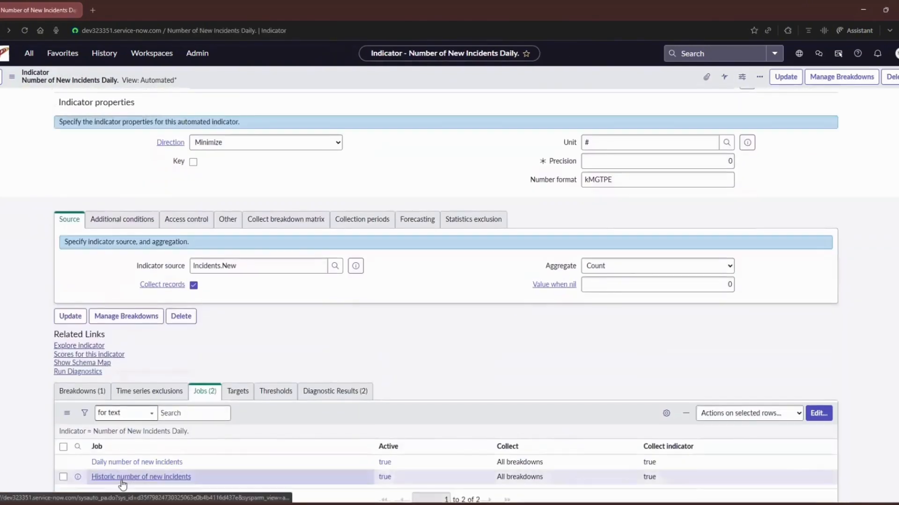
pyautogui.click(122, 482)
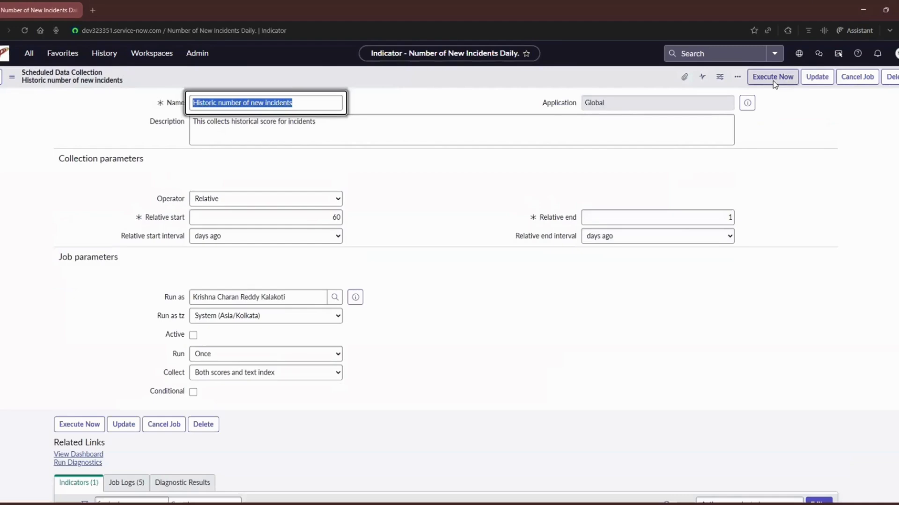
pyautogui.click(773, 82)
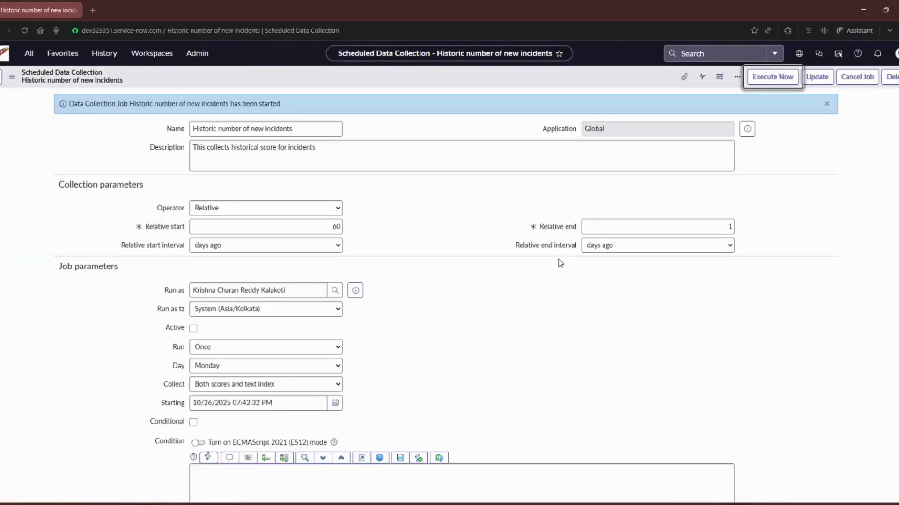
# Check the newest run's state in the historic job's logs and reload the page.
pyautogui.moveTo(299, 106); pyautogui.dragTo(66, 104)
pyautogui.scroll(-5, 61, 243)
pyautogui.click(118, 369)
pyautogui.doubleClick(315, 361)
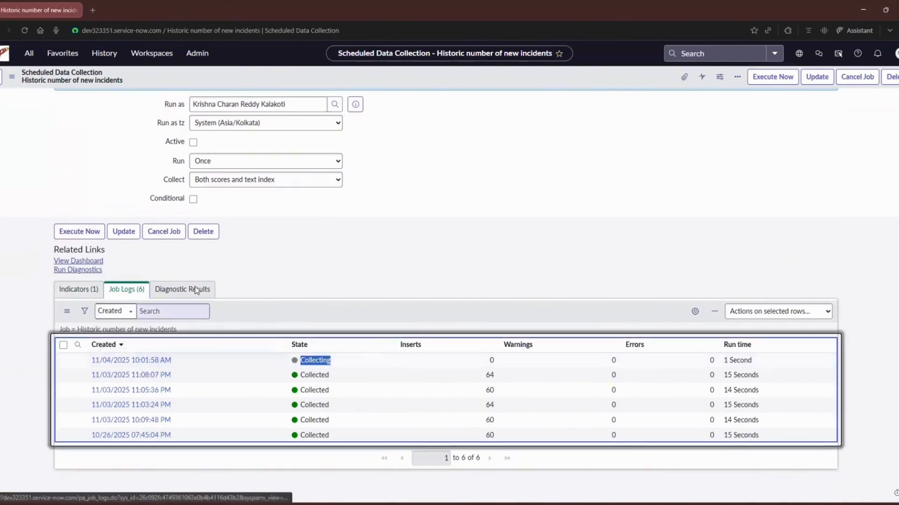
pyautogui.click(24, 31)
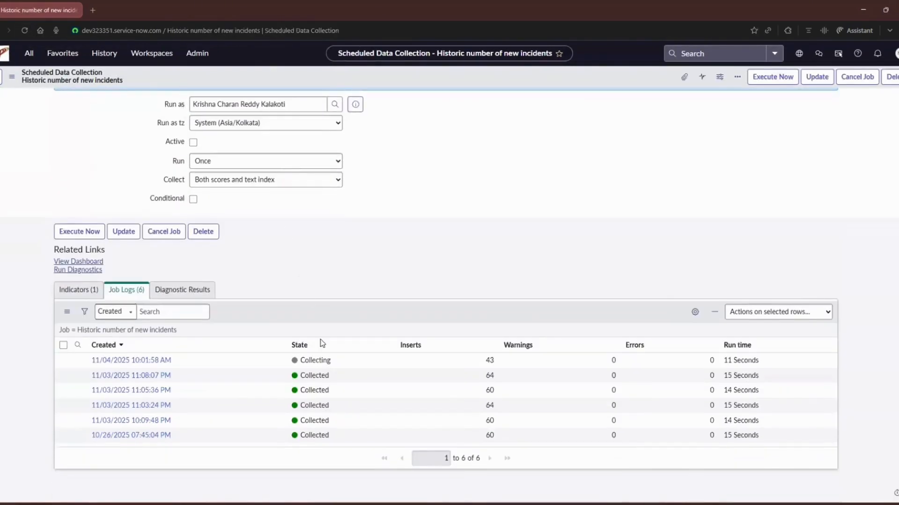
# Recheck the newest historic job run after refreshing the logs, and explore the Number of New Incidents Daily. indicator in KPI Details.
pyautogui.doubleClick(322, 360)
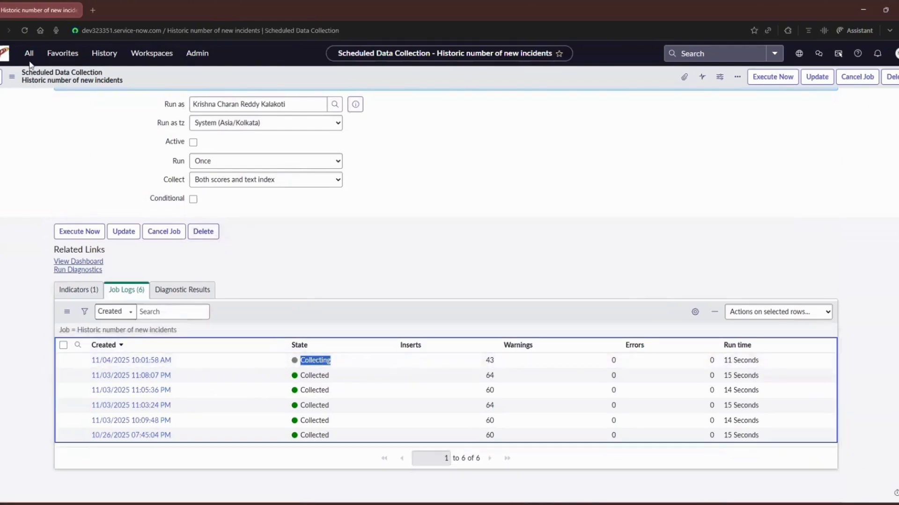
pyautogui.click(24, 29)
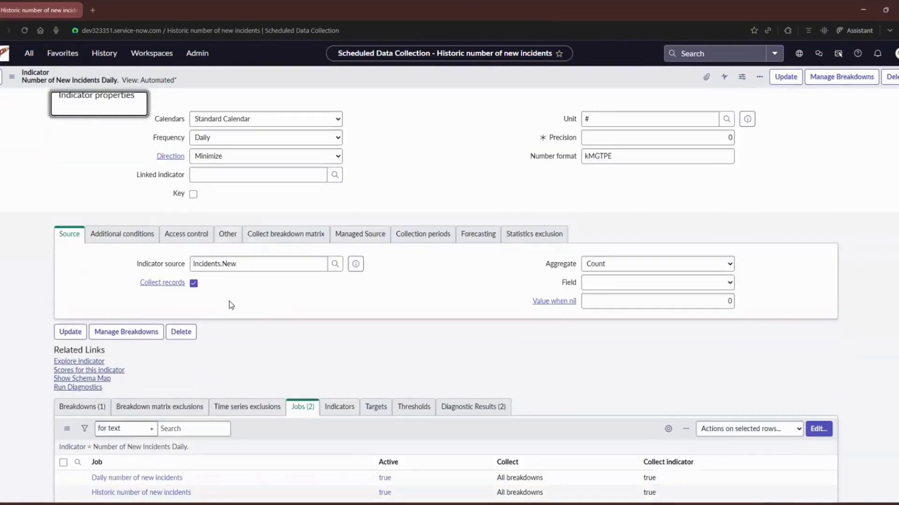
pyautogui.click(84, 347)
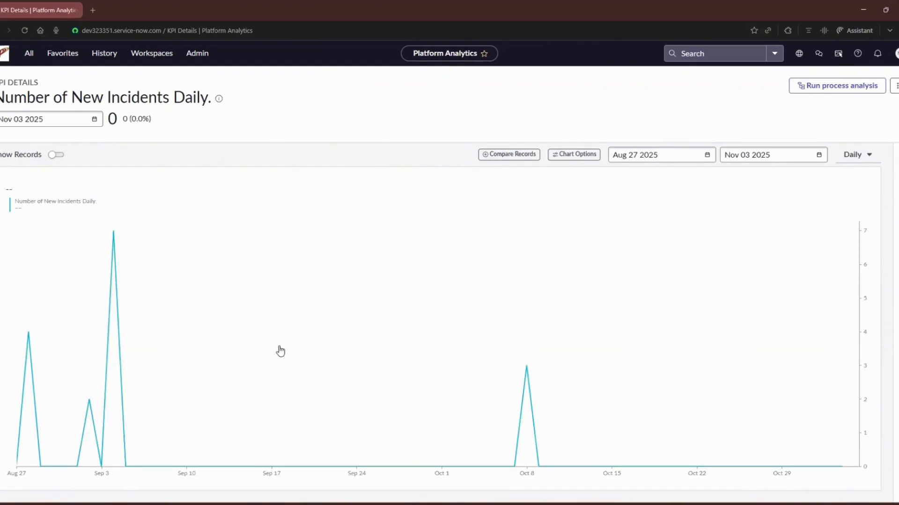
# Show the KPI's filters, expand the Priority - New breakdown, and inspect its scores for Sep 04 2025 and Oct 08 2025.
pyautogui.click(895, 155)
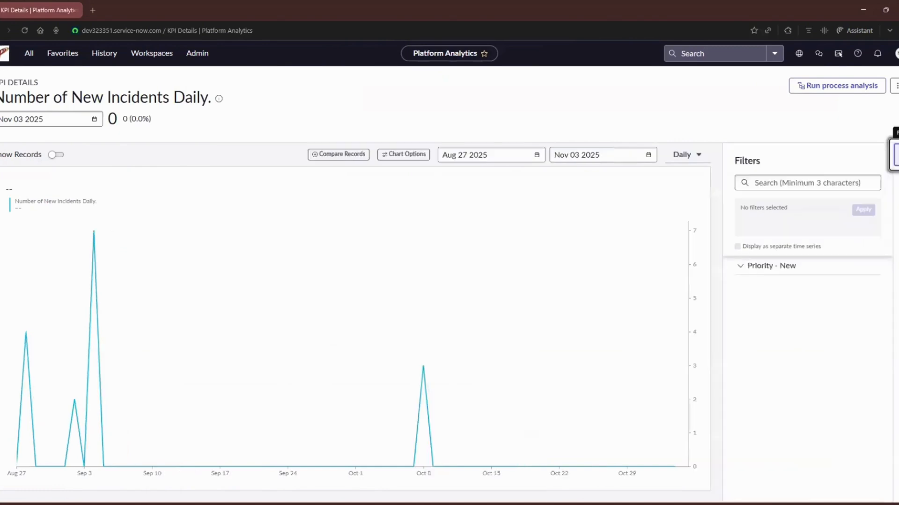
pyautogui.click(739, 268)
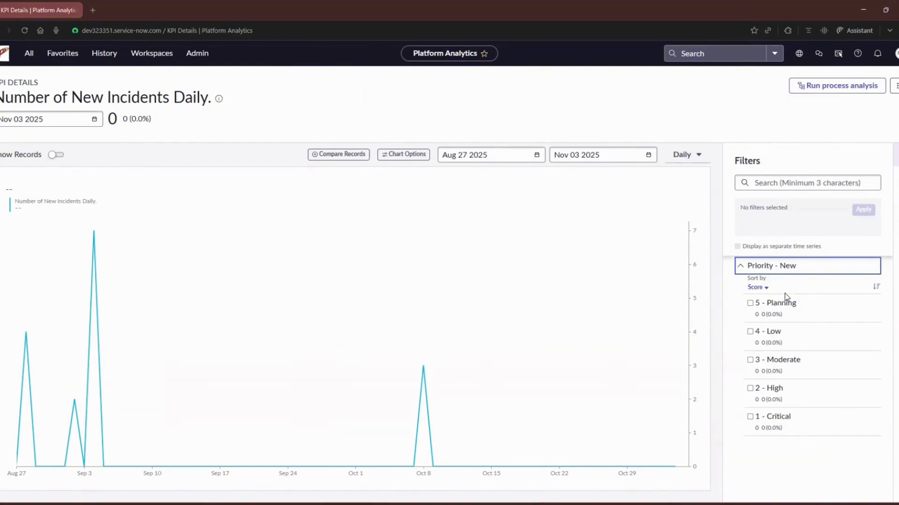
pyautogui.click(95, 237)
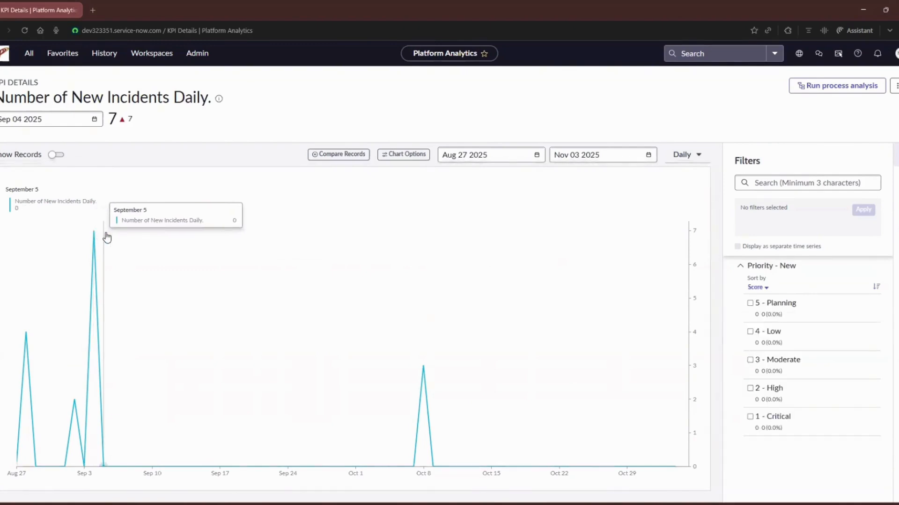
pyautogui.click(94, 234)
pyautogui.click(423, 366)
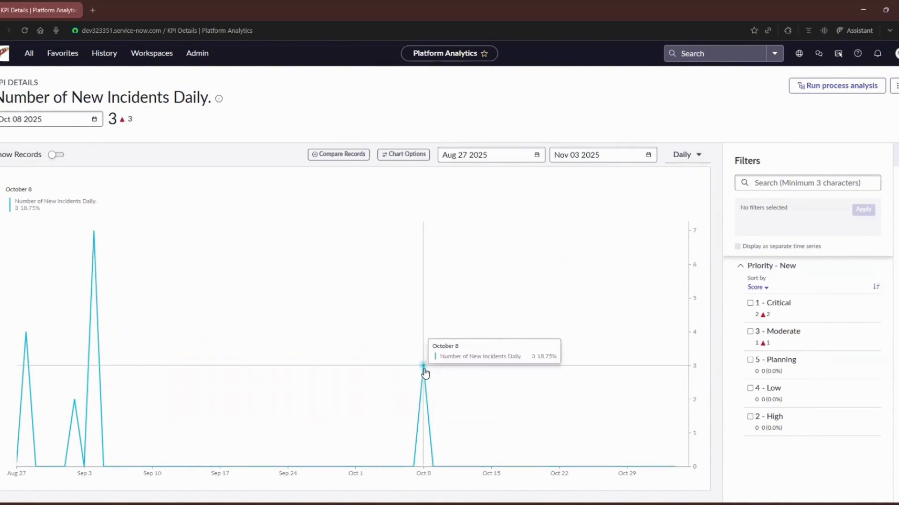
# Filter the KPI chart by priorities 1 - Critical and 3 - Moderate, displayed as separate time series.
pyautogui.click(750, 304)
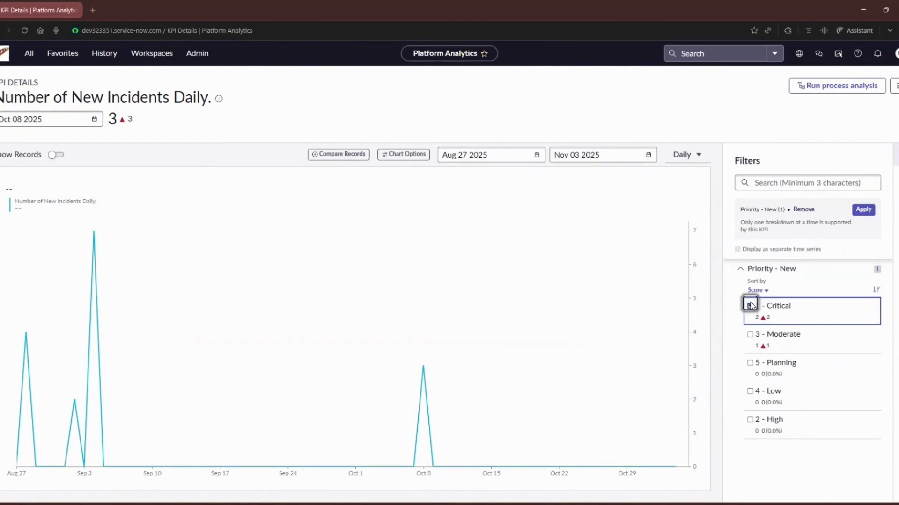
pyautogui.click(750, 335)
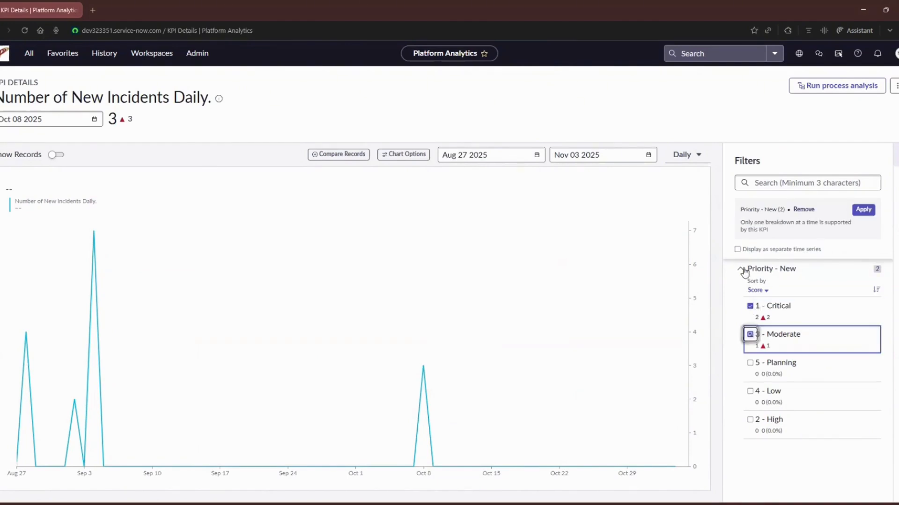
pyautogui.click(737, 250)
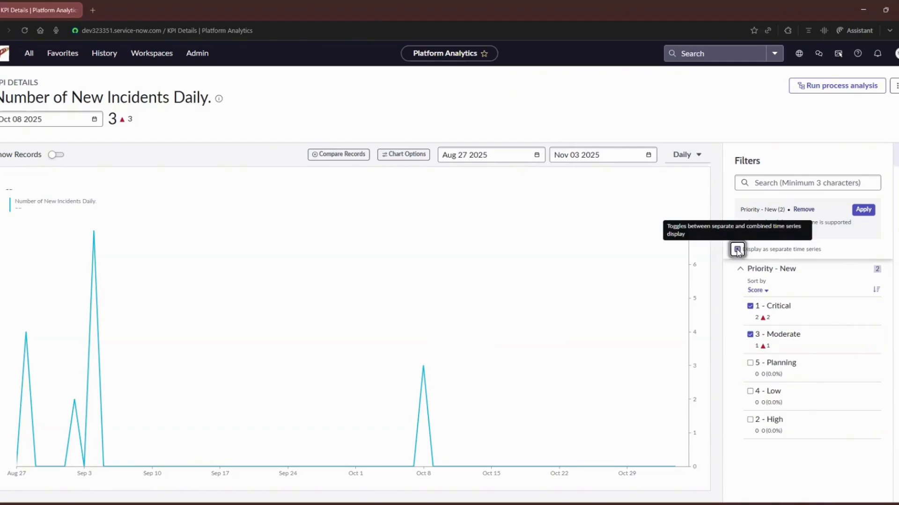
pyautogui.click(863, 210)
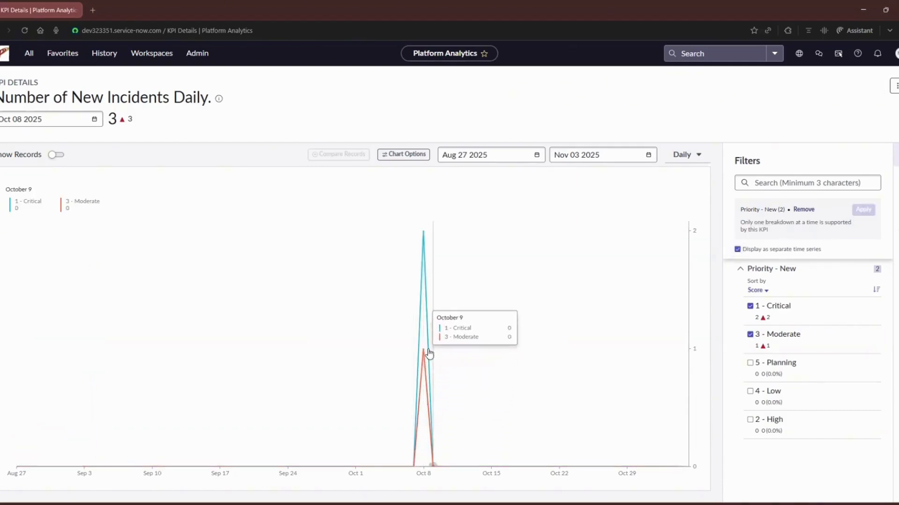